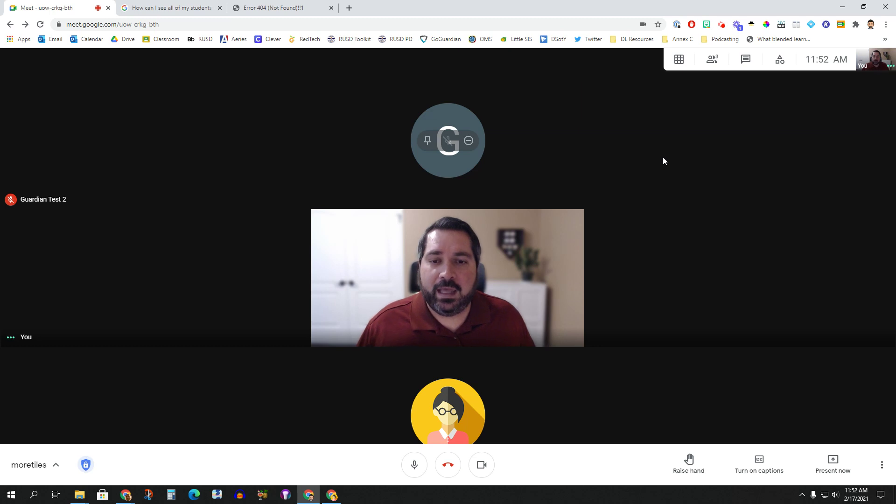
# - Turn off the grid view extension and set the meeting's Tiled layout to a maximum of 49 tiles
pyautogui.click(679, 59)
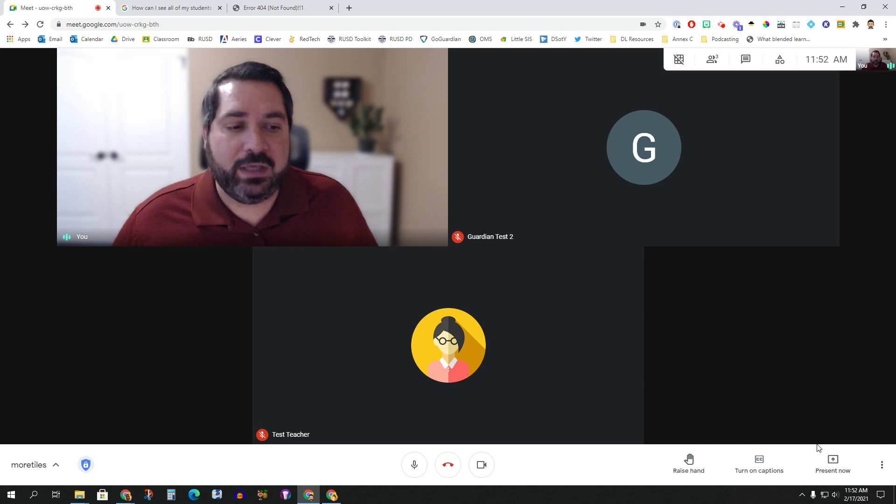
pyautogui.click(882, 472)
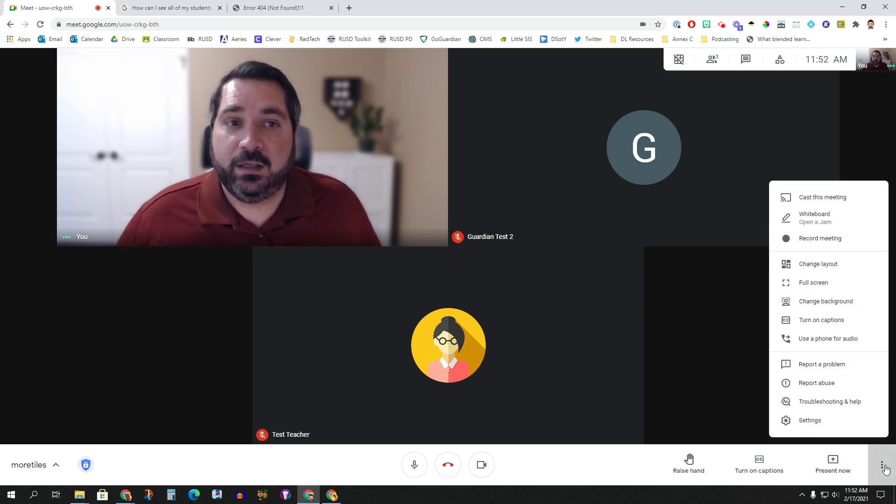
pyautogui.click(827, 265)
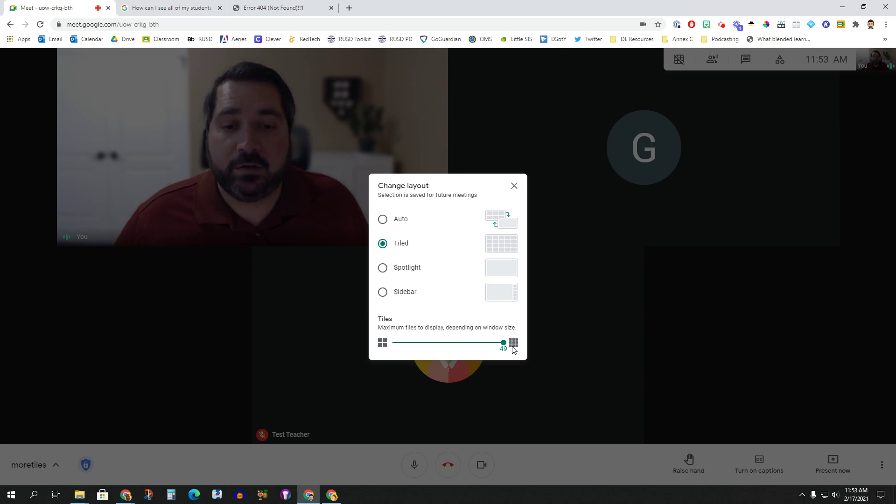
pyautogui.moveTo(503, 344); pyautogui.dragTo(437, 353)
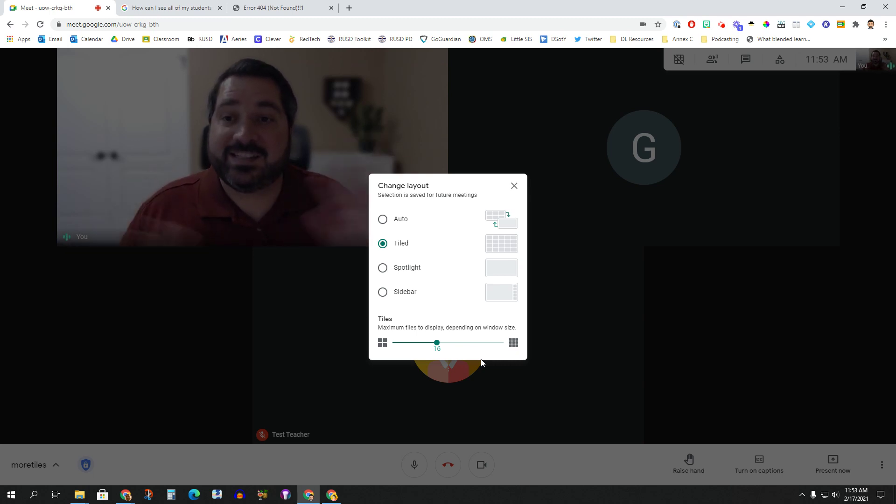
pyautogui.moveTo(437, 348); pyautogui.dragTo(510, 344)
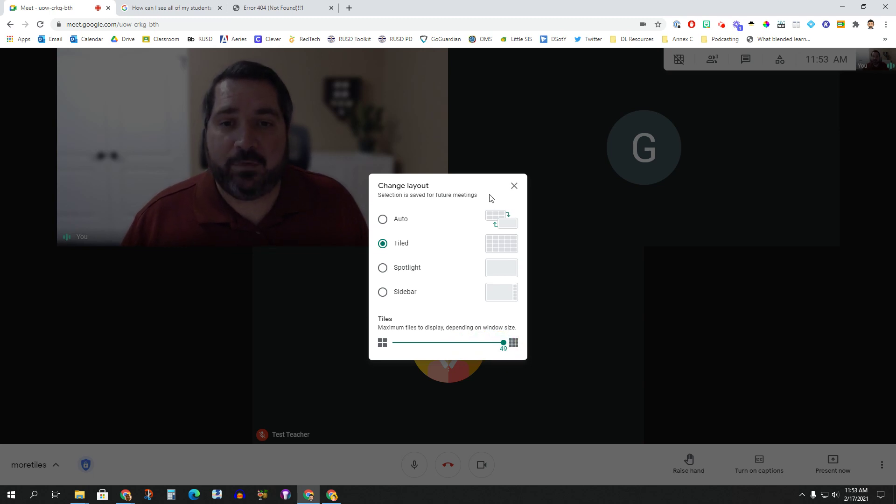
pyautogui.click(520, 187)
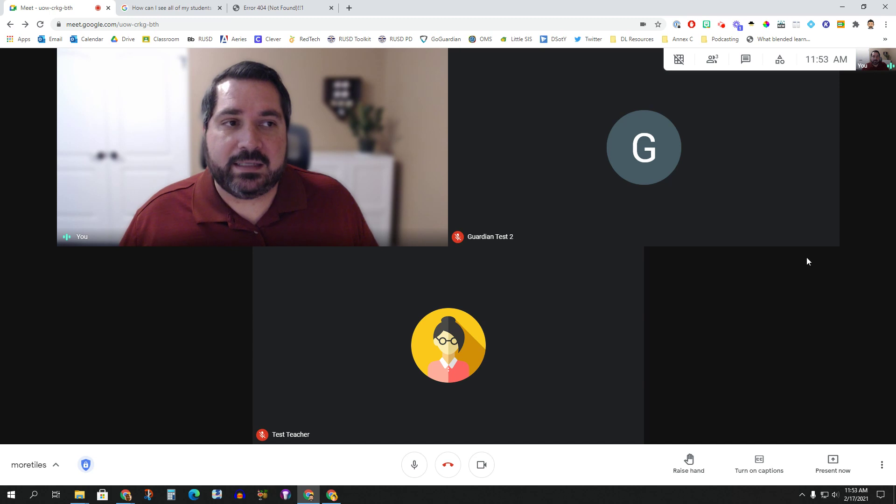
# - Remove your own video tile from the meeting grid and add it back
pyautogui.moveTo(879, 68)
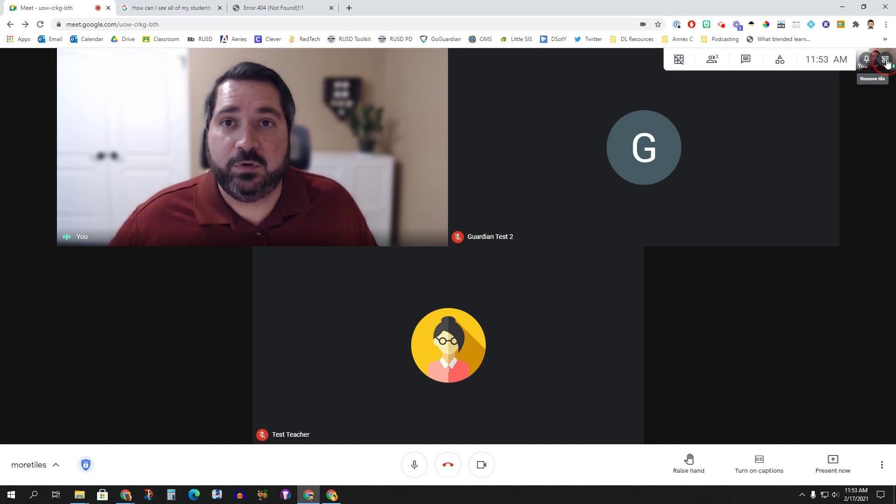
pyautogui.click(886, 61)
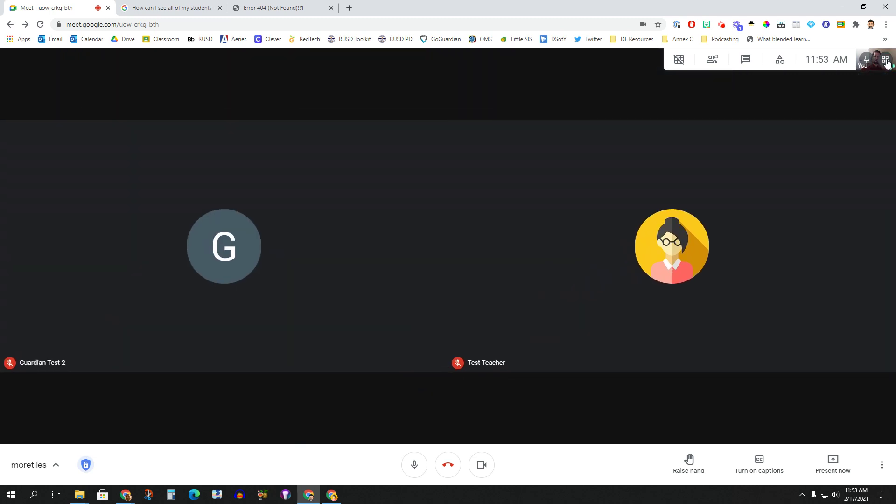
pyautogui.click(886, 61)
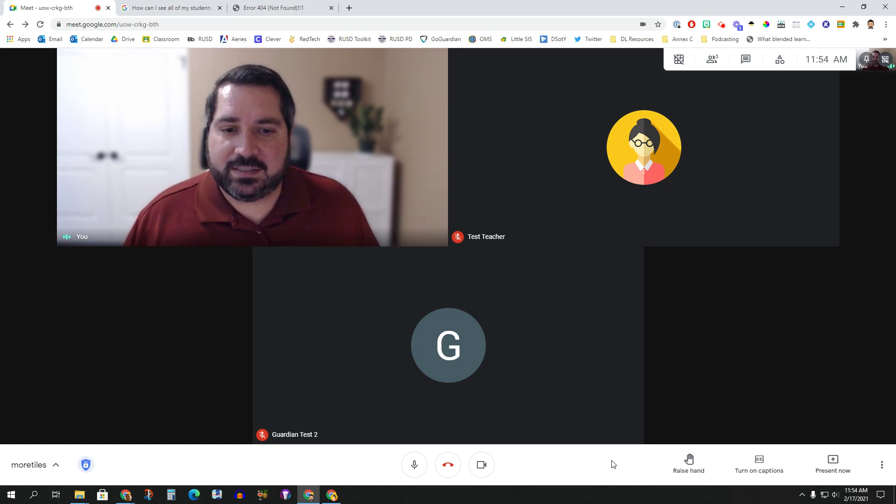
# - Present the browser tab with the "How can I see all of my students in class while presenting?" thread, sharing its audio
pyautogui.click(843, 470)
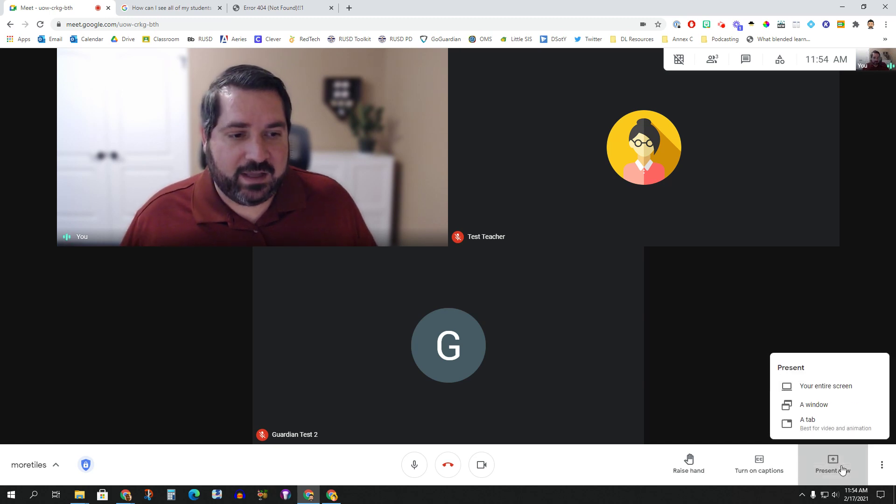
pyautogui.click(821, 422)
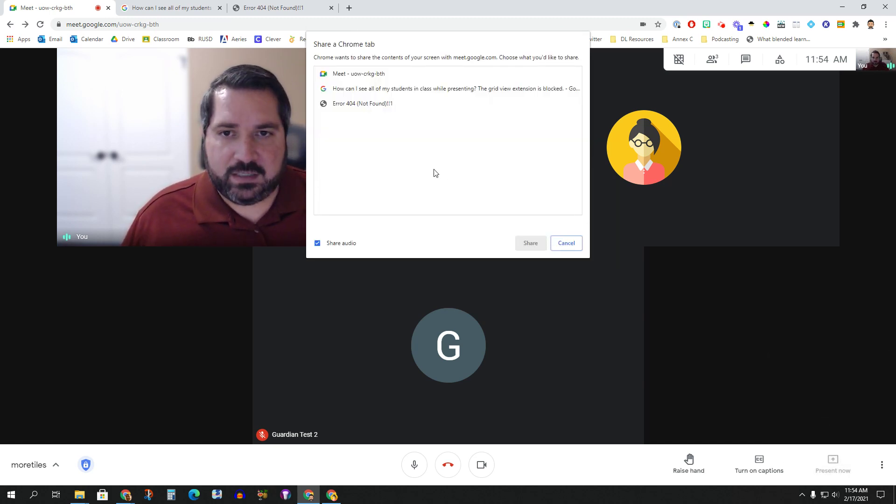
pyautogui.click(385, 91)
pyautogui.click(531, 242)
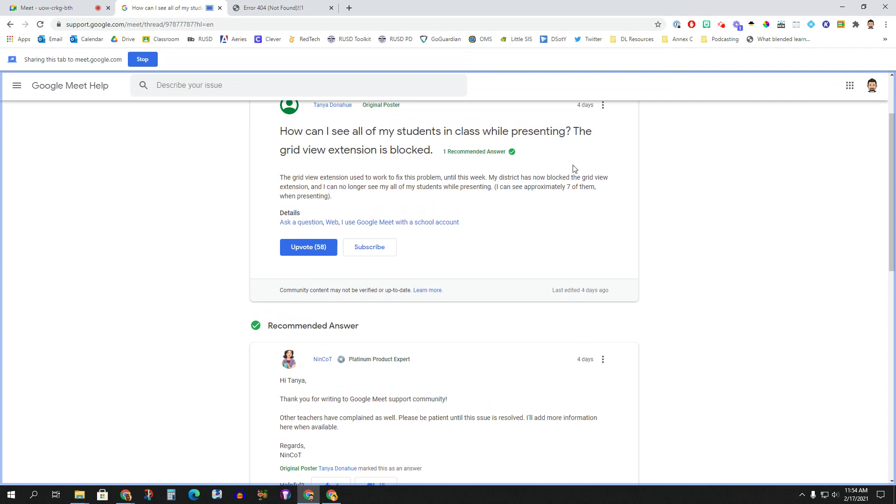
# - Look through the replies in the presented Google Meet Help thread and return to the meeting tab
pyautogui.scroll(-10, 493, 316)
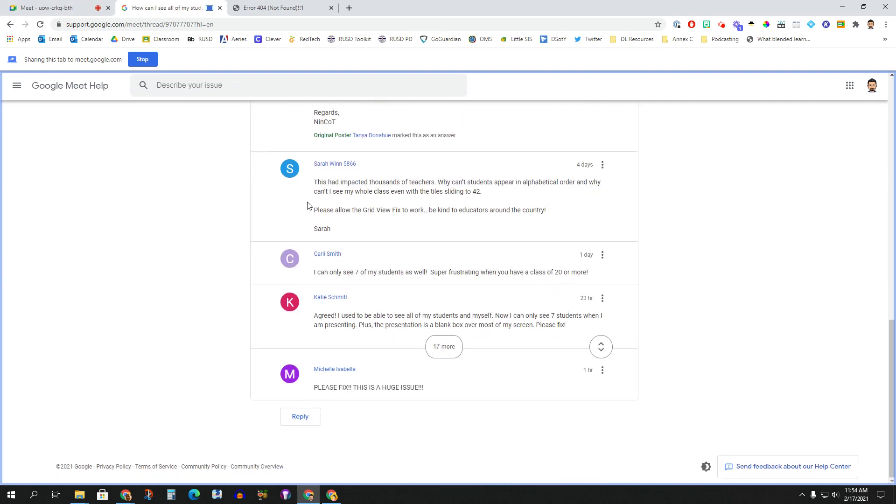
pyautogui.scroll(6, 306, 204)
pyautogui.click(54, 8)
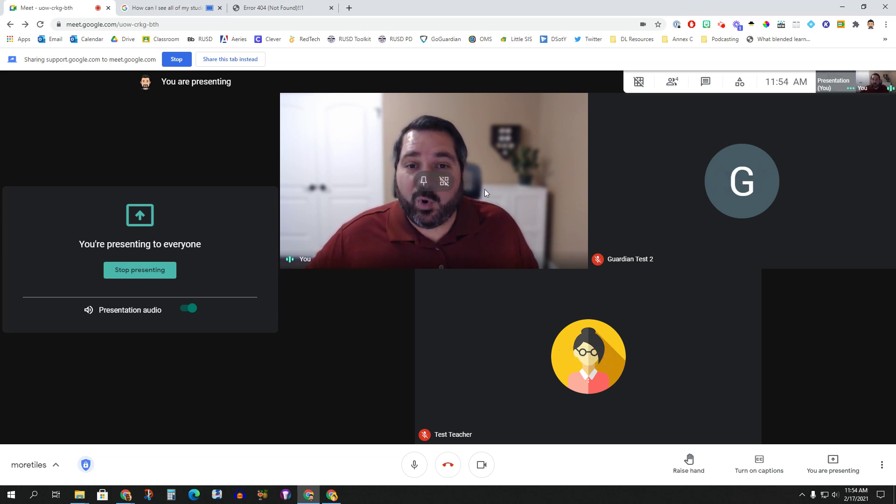
# - Reduce the browser zoom of the meeting page to 33%
pyautogui.click(886, 26)
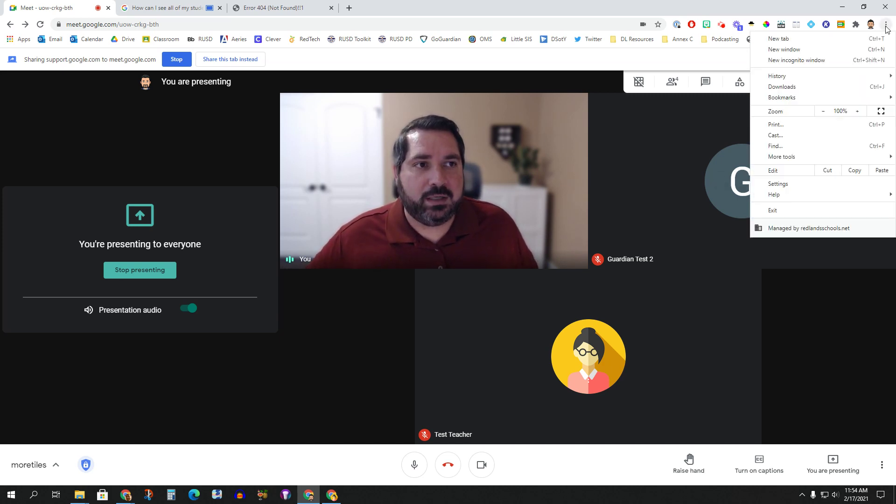
pyautogui.click(822, 113)
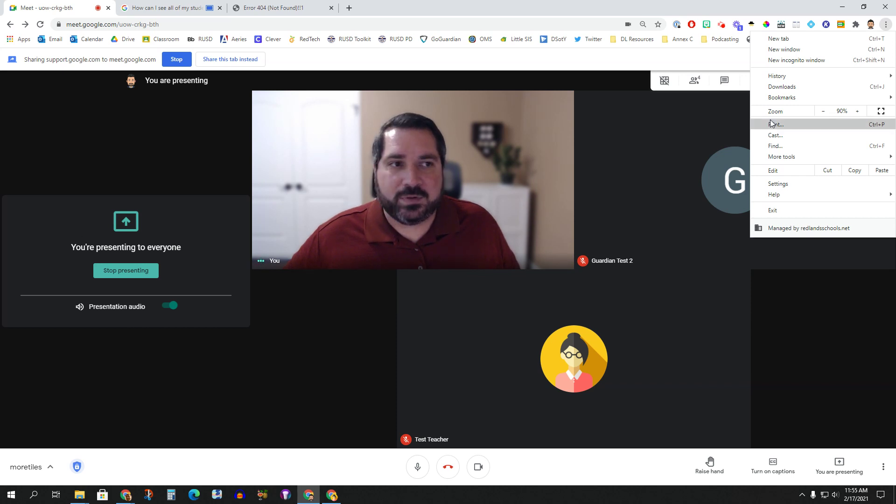
pyautogui.click(823, 114)
pyautogui.click(823, 114)
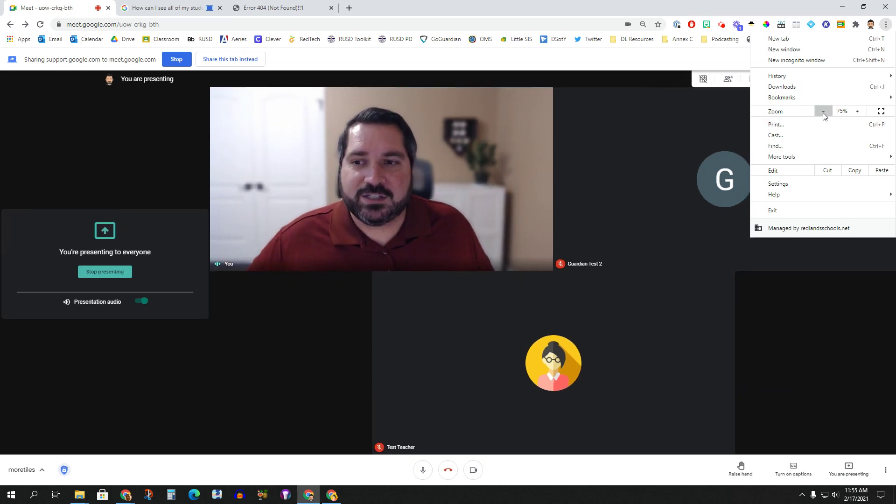
pyautogui.click(822, 113)
pyautogui.click(822, 112)
pyautogui.click(823, 112)
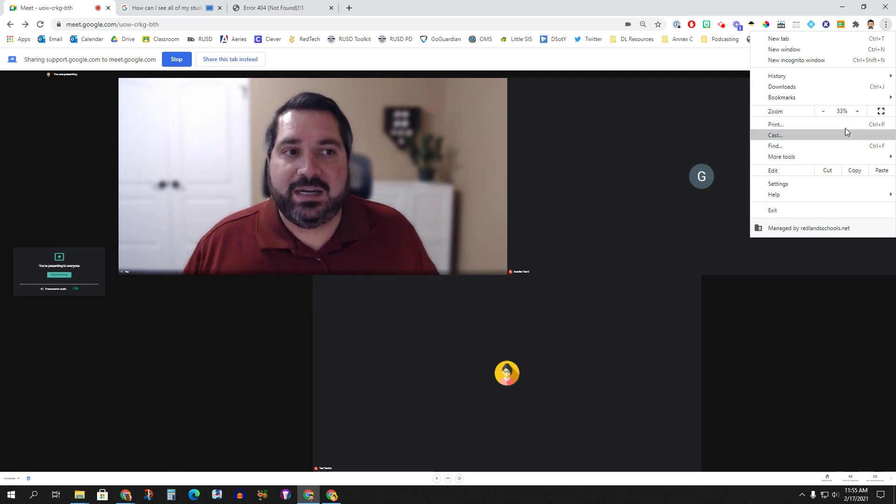
# - Set the meeting page's browser zoom back to 100%
pyautogui.click(857, 112)
pyautogui.click(857, 112)
pyautogui.click(857, 112)
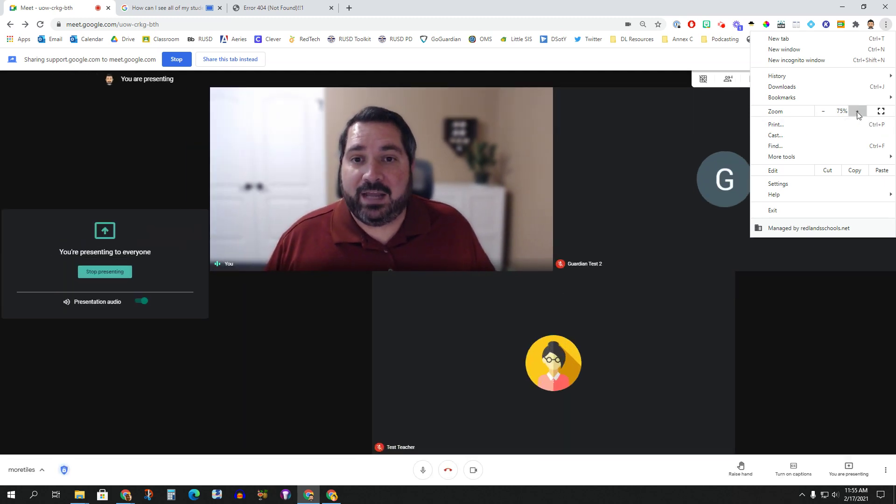
pyautogui.click(857, 112)
pyautogui.click(857, 112)
pyautogui.click(857, 112)
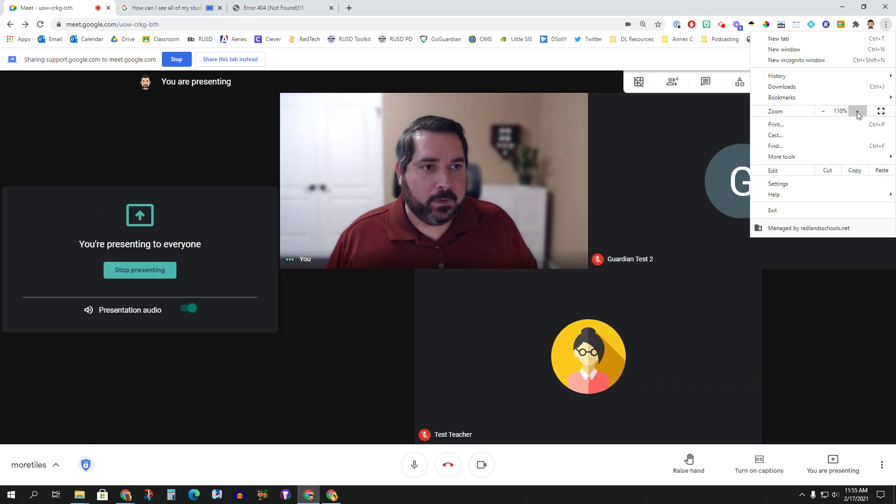
pyautogui.click(857, 112)
pyautogui.click(823, 111)
# - Stop presenting the shared tab to the meeting
pyautogui.click(830, 465)
pyautogui.click(833, 462)
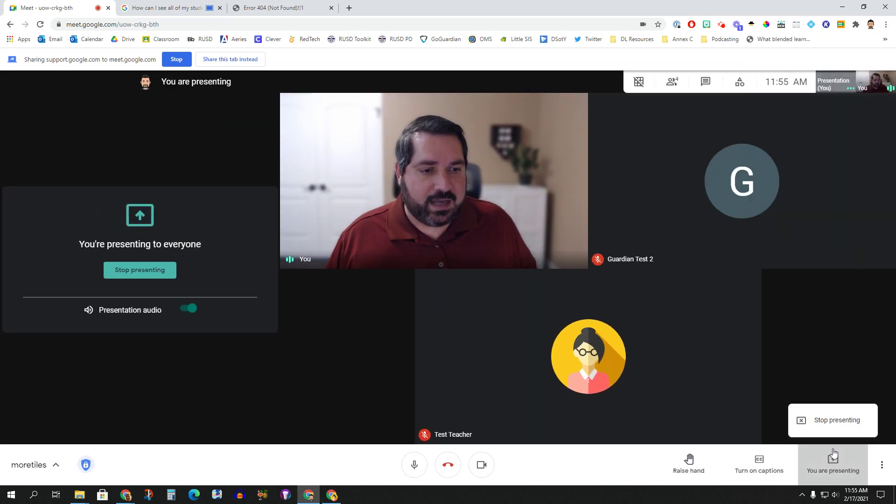
pyautogui.click(824, 422)
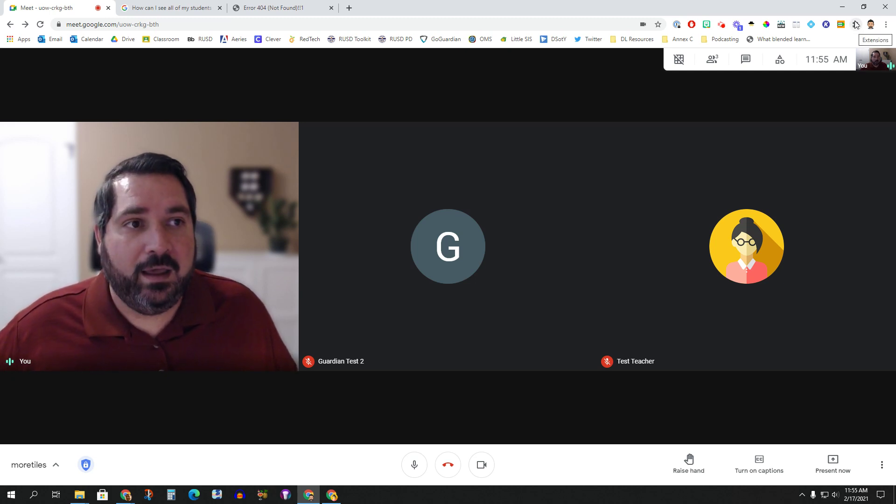
# - Look through the installed browser extensions, view the management options for InsertLearning, and close the list
pyautogui.click(856, 25)
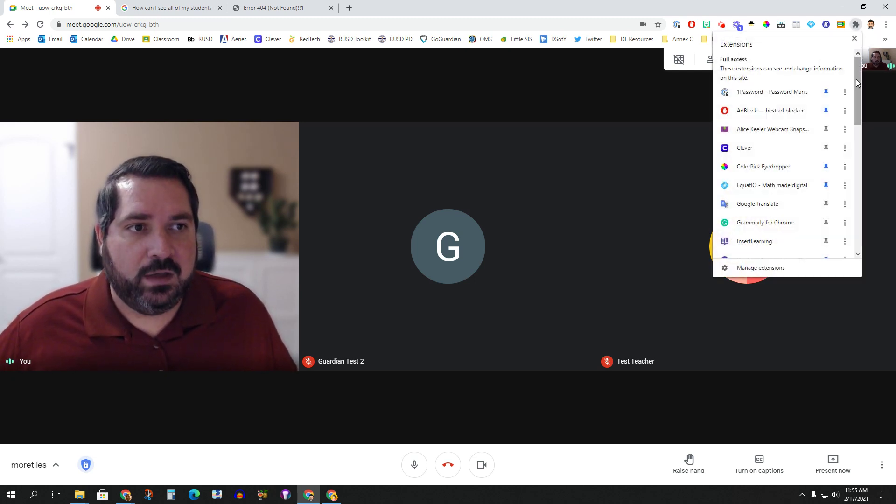
pyautogui.moveTo(856, 83)
pyautogui.mouseDown()
pyautogui.moveTo(864, 218)
pyautogui.moveTo(849, 70)
pyautogui.mouseUp()
pyautogui.scroll(-2, 853, 85)
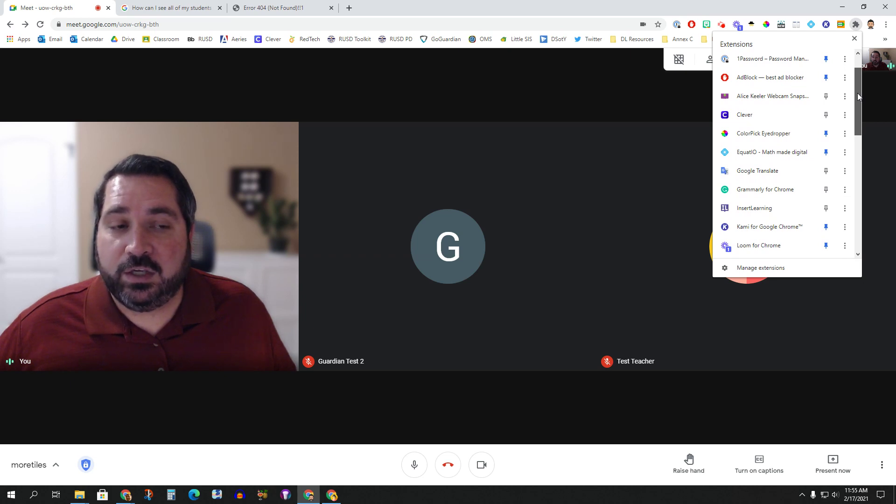
pyautogui.scroll(-2, 858, 93)
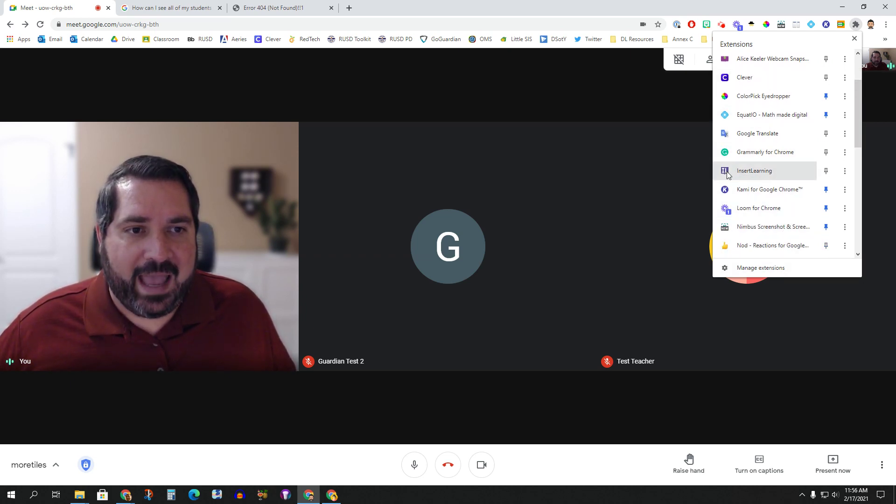
pyautogui.click(845, 171)
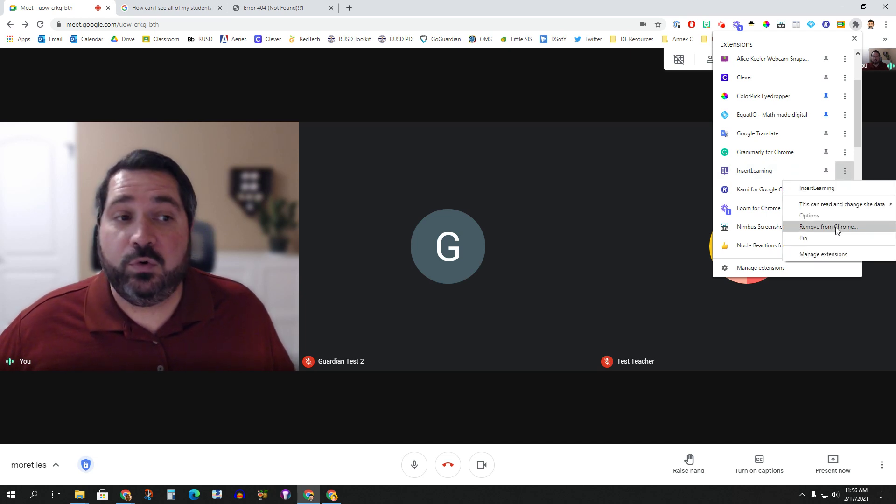
pyautogui.click(563, 78)
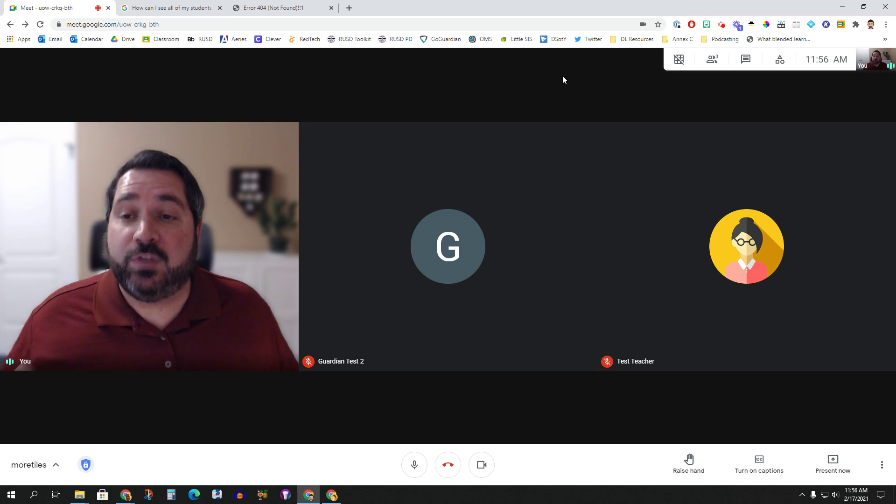